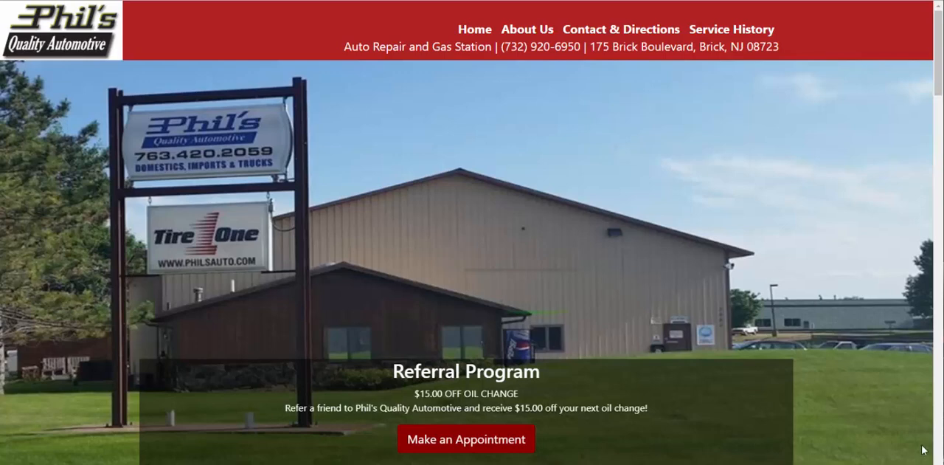
# Start an appointment request as a returning customer and search for the existing vehicle with its license plate and PIN.
pyautogui.click(515, 441)
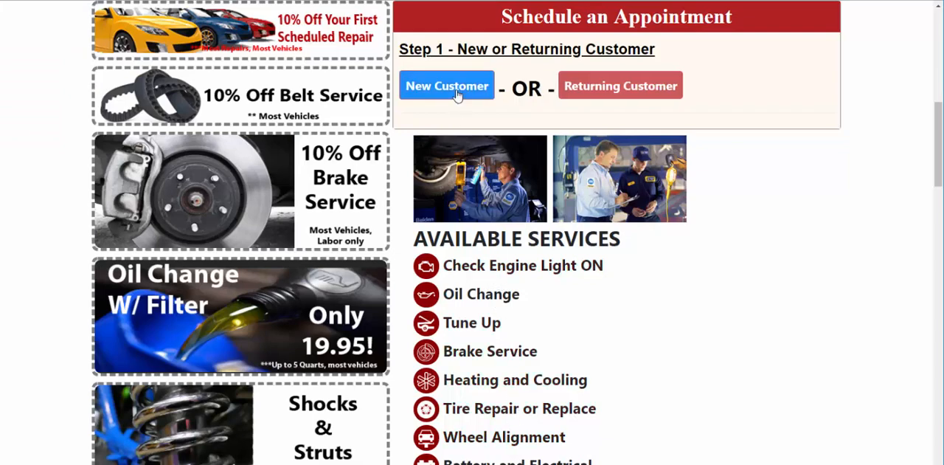
pyautogui.click(596, 89)
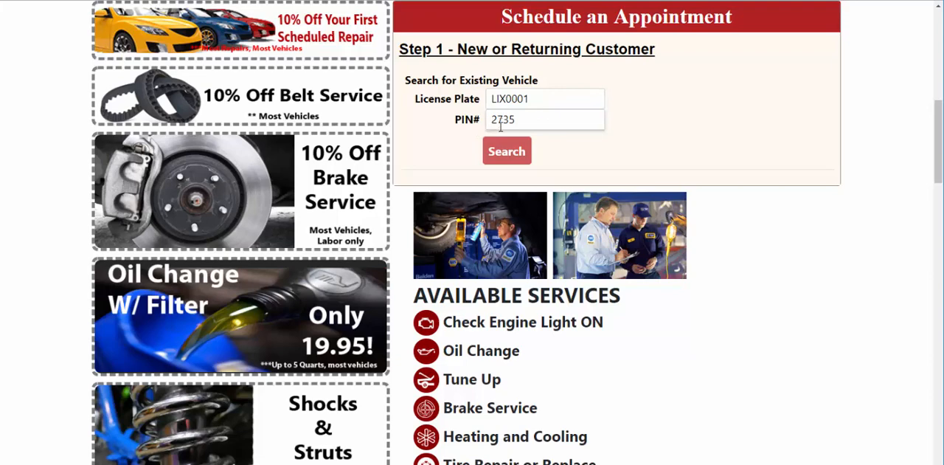
pyautogui.click(506, 151)
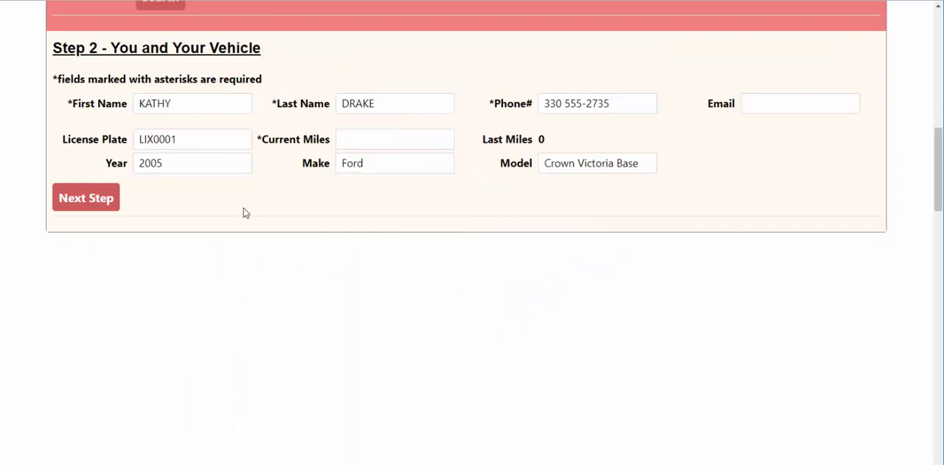
# Enter 81234 as the vehicle's current miles and continue to the coupons and services step.
pyautogui.click(347, 139)
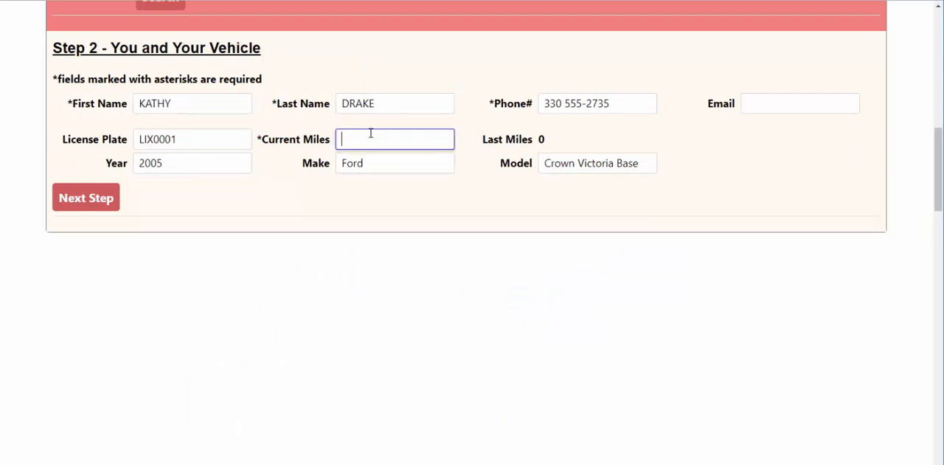
pyautogui.write('81234')
pyautogui.click(95, 194)
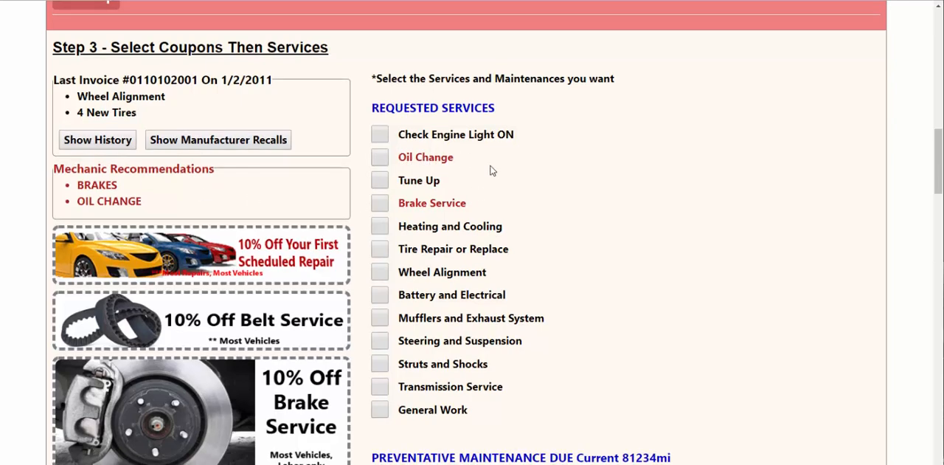
# Review the offered services and maintenance, then read the 1/2/2011 wheel alignment and tires invoice from the service history.
pyautogui.scroll(-3, 492, 169)
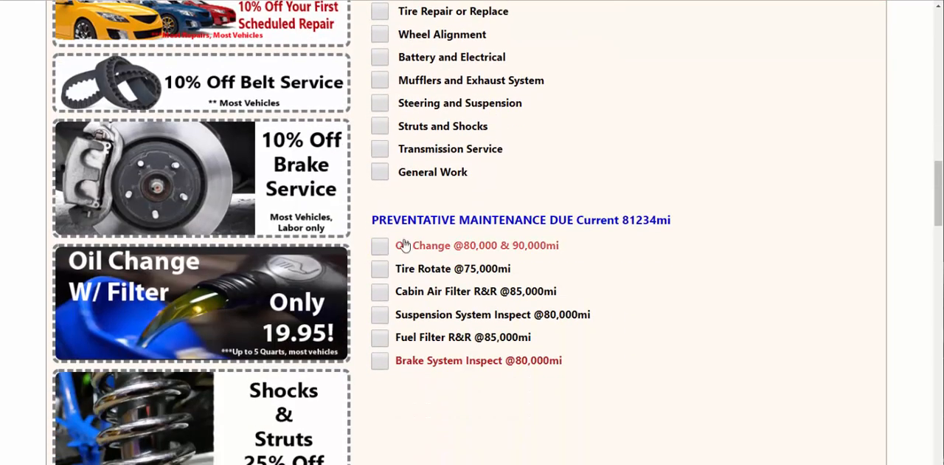
pyautogui.scroll(5, 404, 245)
pyautogui.scroll(-1, 405, 248)
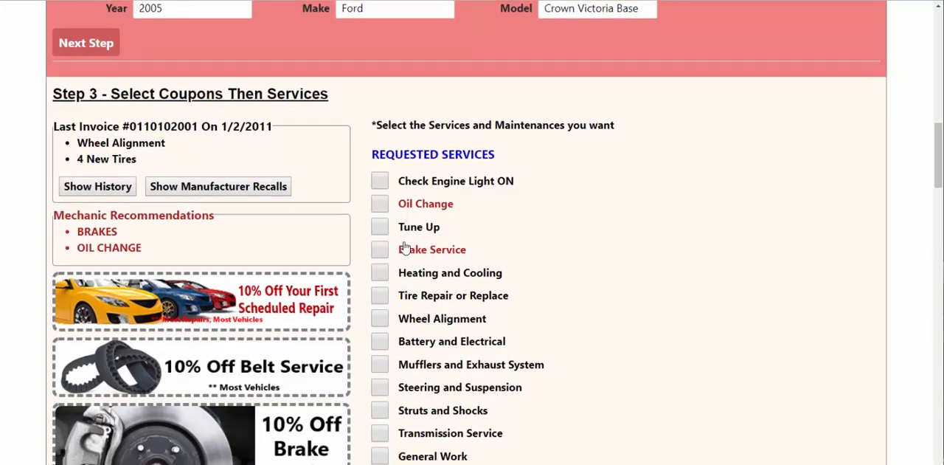
pyautogui.scroll(-1, 404, 248)
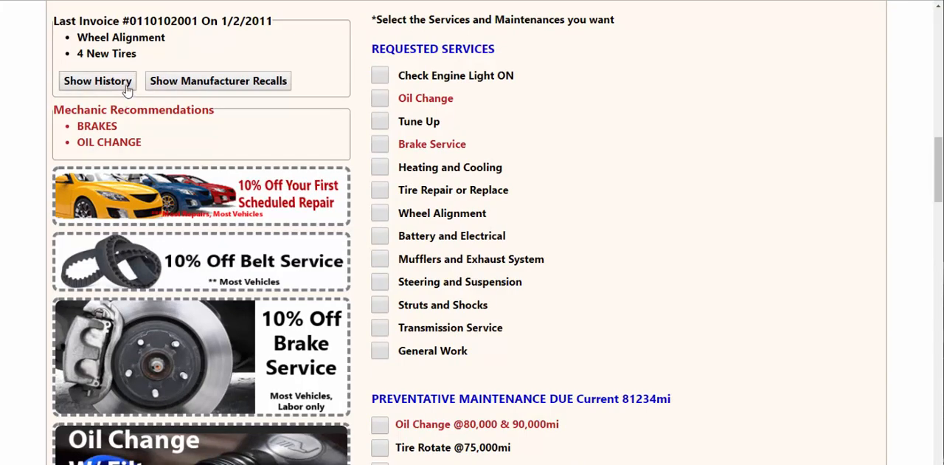
pyautogui.click(98, 81)
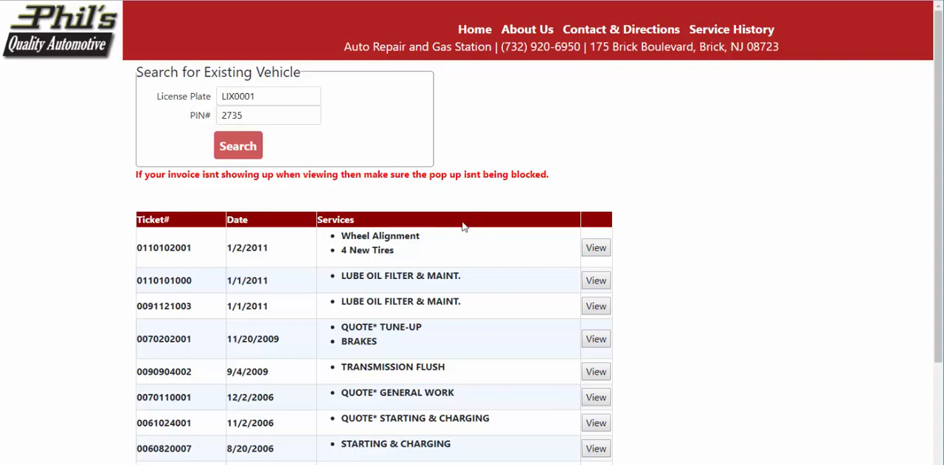
pyautogui.click(597, 251)
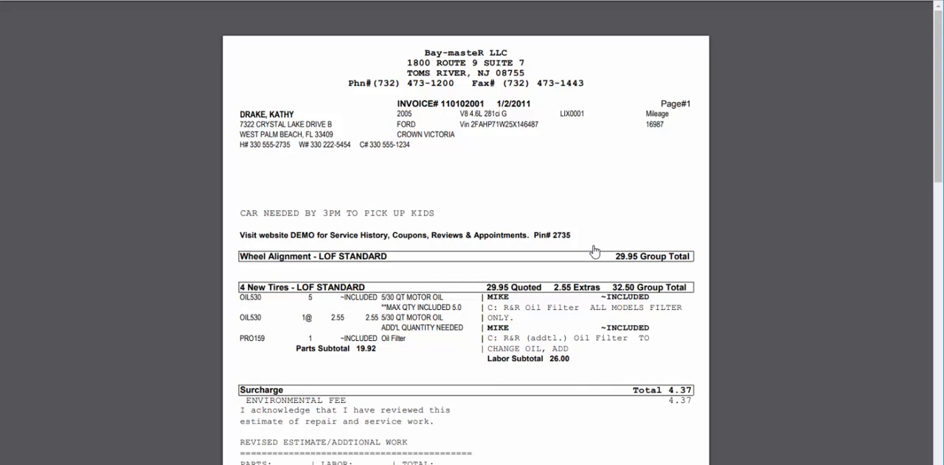
pyautogui.scroll(-6, 594, 251)
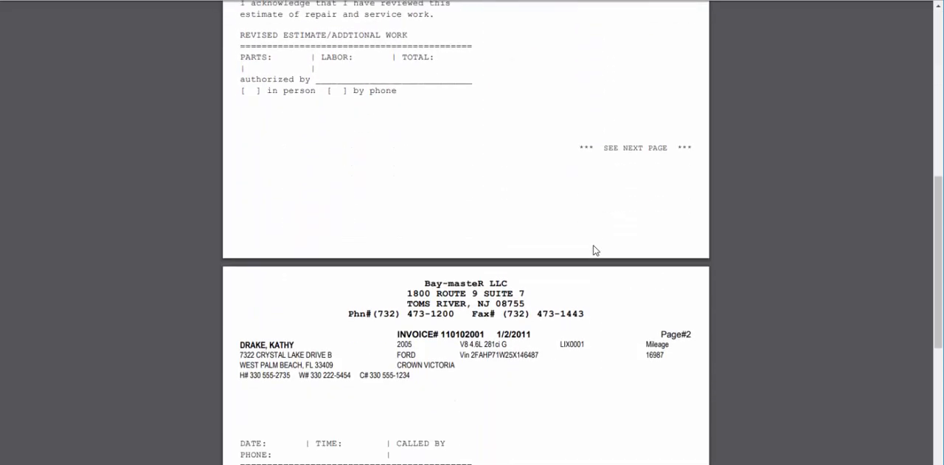
pyautogui.scroll(-6, 594, 251)
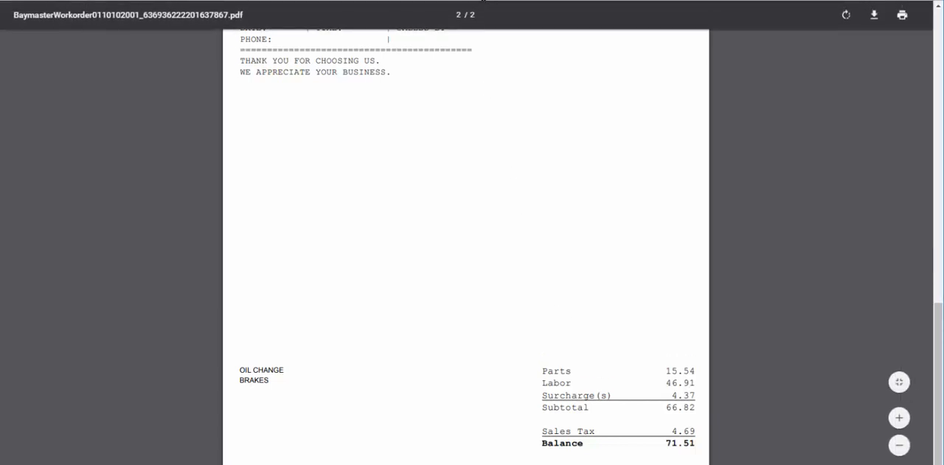
pyautogui.click(483, 0)
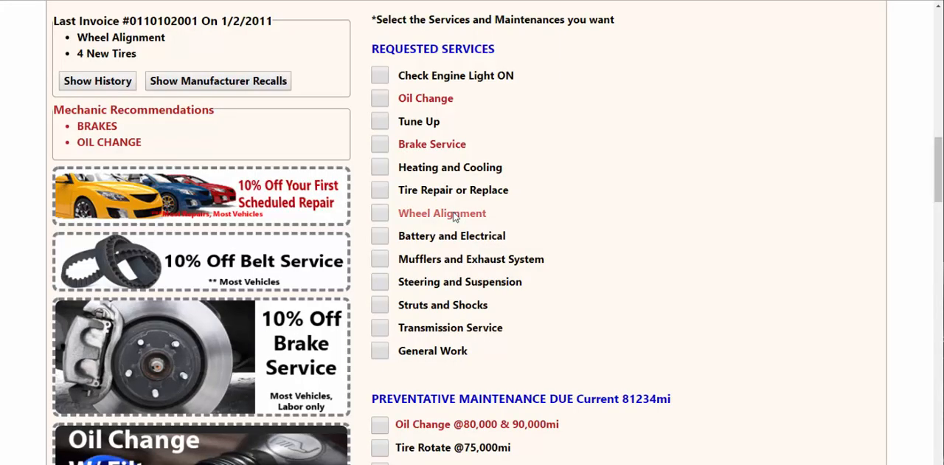
# Look up the vehicle's manufacturer recalls and view the interior/under dash electrical wiring recall.
pyautogui.click(264, 82)
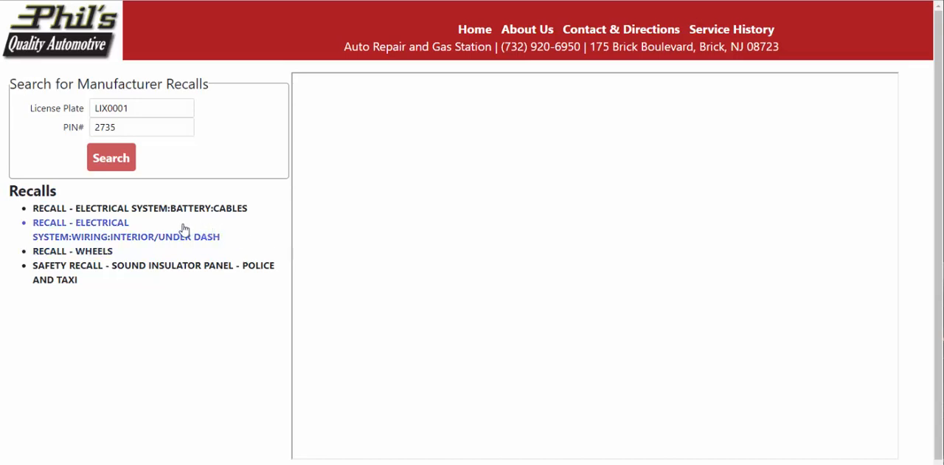
pyautogui.click(146, 231)
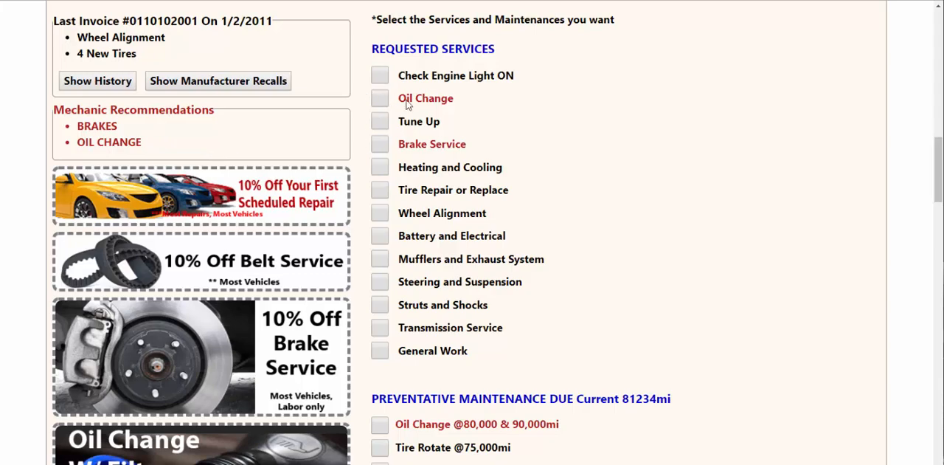
# Apply the 10% off brake service coupon and the 19.95 oil change with filter coupon.
pyautogui.scroll(-3, 489, 268)
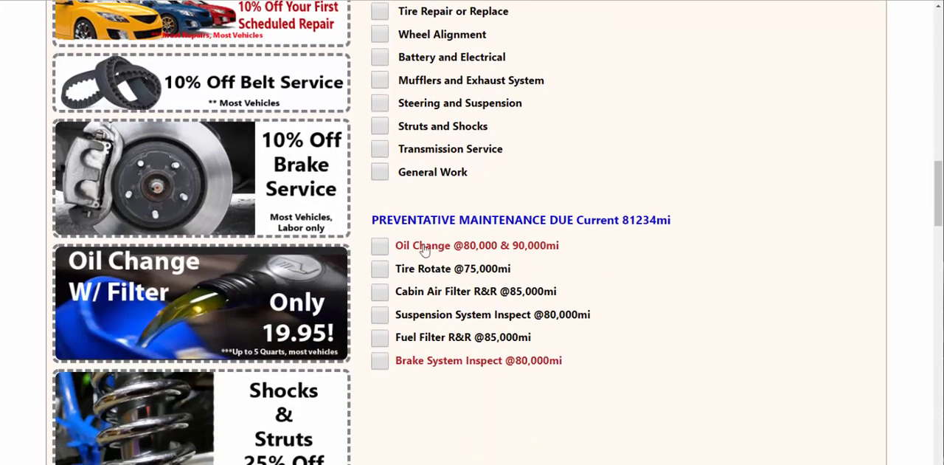
pyautogui.scroll(2, 509, 314)
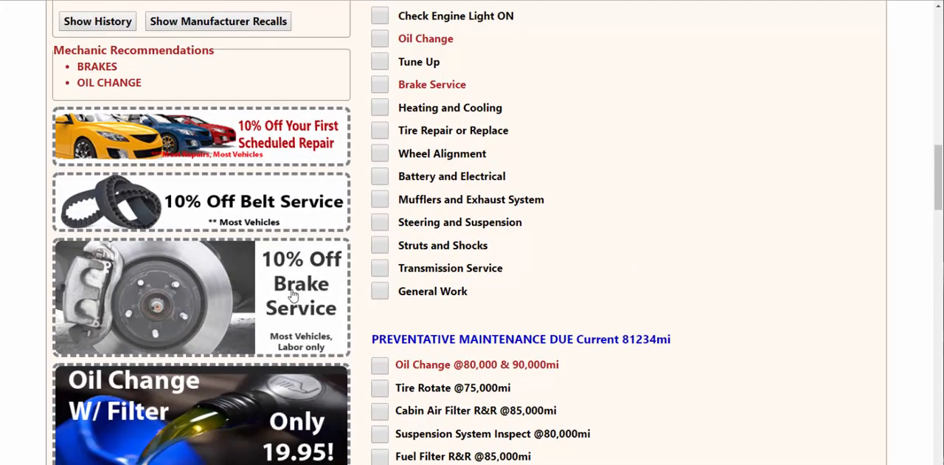
pyautogui.click(294, 295)
pyautogui.click(283, 388)
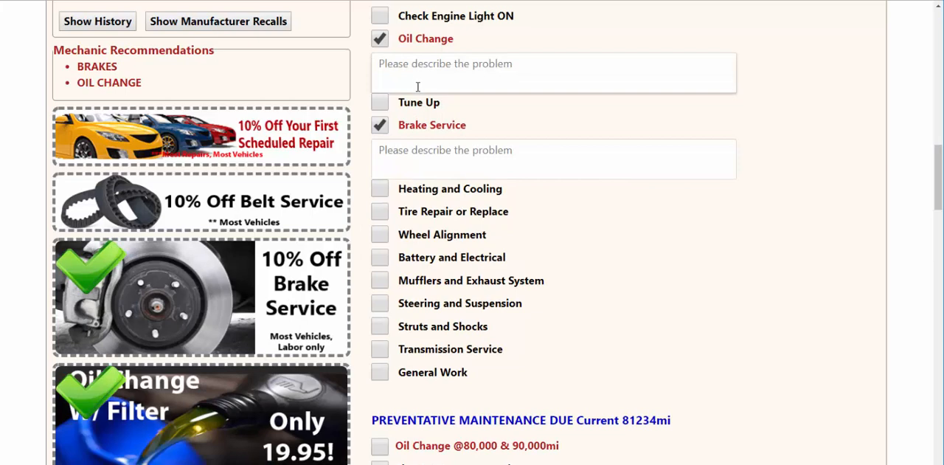
# Describe the brake service problem as "Parking Brake Not Engaging" and continue to the date and time step.
pyautogui.click(451, 155)
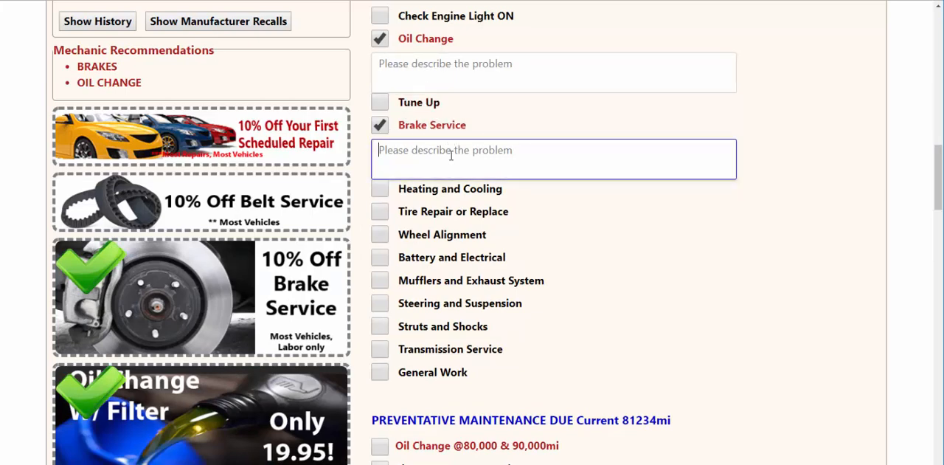
pyautogui.write('Parking Brake ')
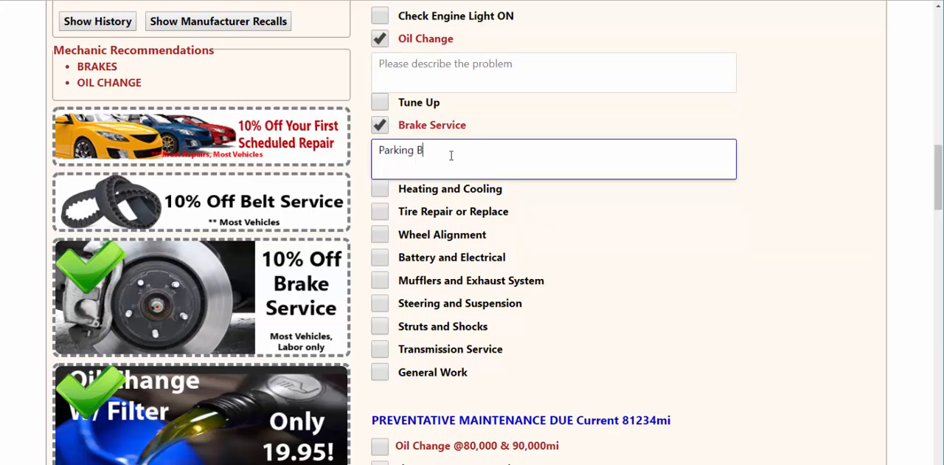
pyautogui.write('Not Engaging')
pyautogui.scroll(-4, 450, 166)
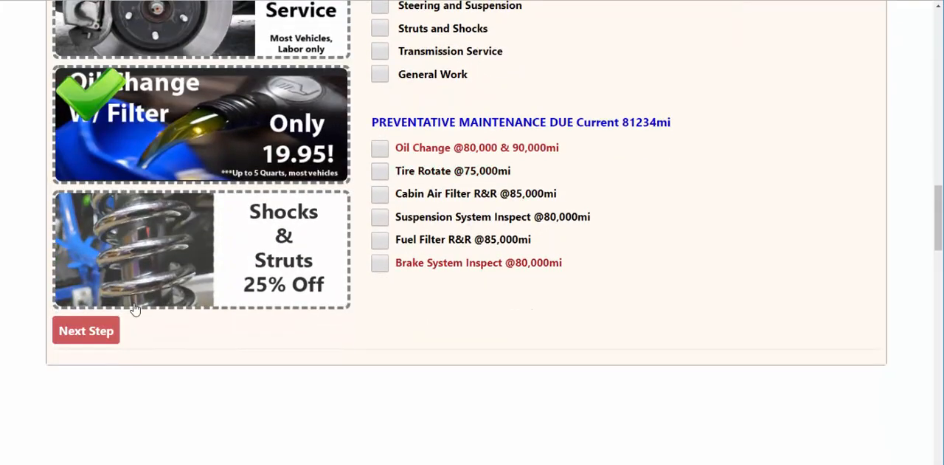
pyautogui.click(111, 335)
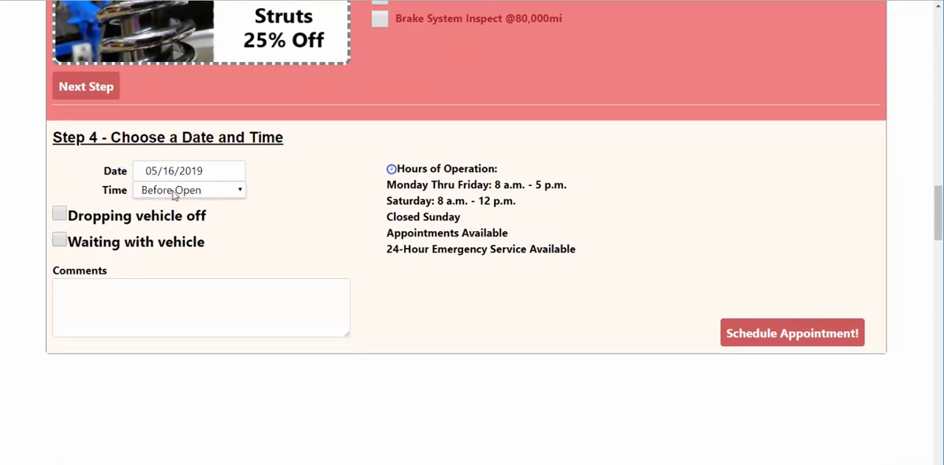
# Set the appointment time to 9:00 AM and choose dropping the vehicle off with a 3:00 PM pickup.
pyautogui.click(174, 193)
pyautogui.press('Escape')
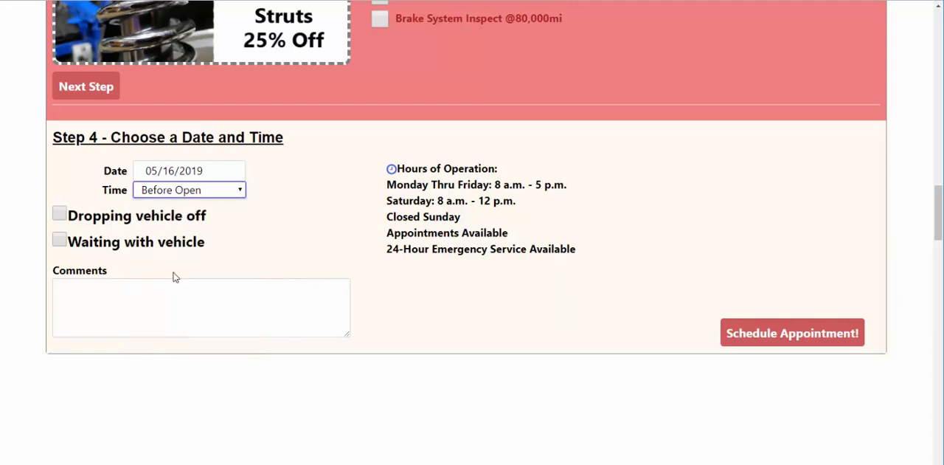
pyautogui.press('Down')
pyautogui.click(142, 221)
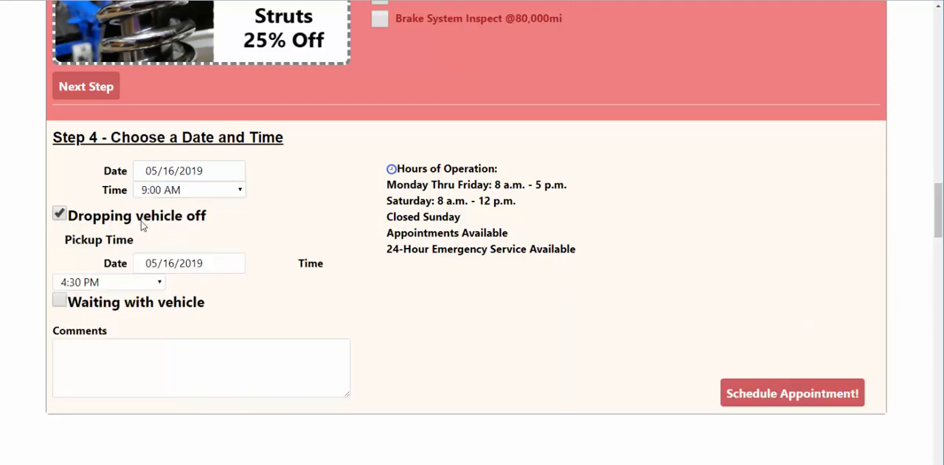
pyautogui.click(107, 281)
pyautogui.click(101, 172)
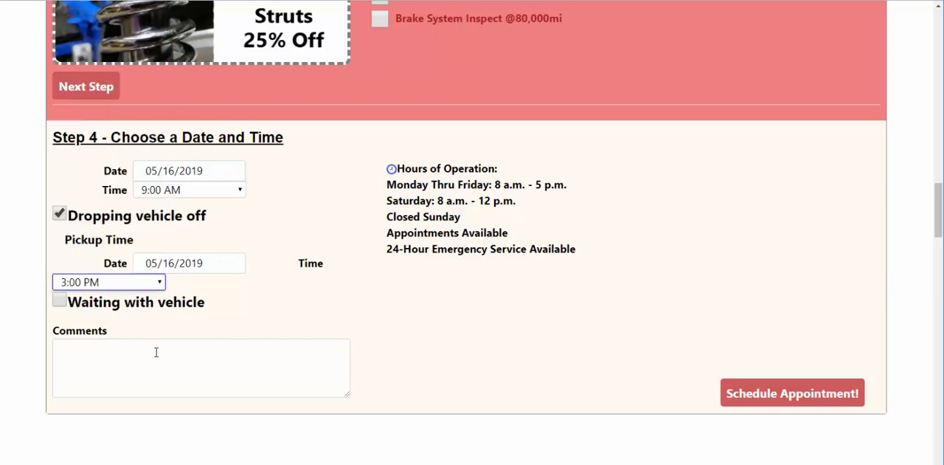
# Add the comment "Need car by 3PM to pick up kids from schooll" and schedule the appointment.
pyautogui.click(172, 354)
pyautogui.write('N')
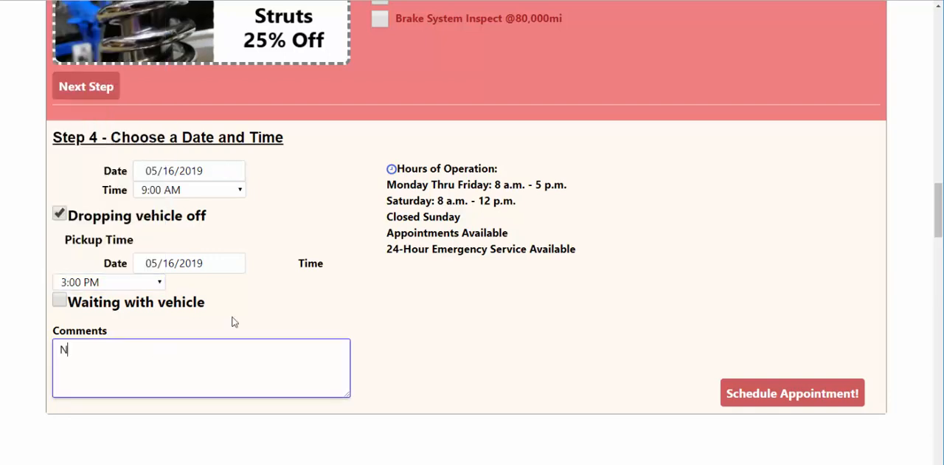
pyautogui.write('eed car by 3PM ')
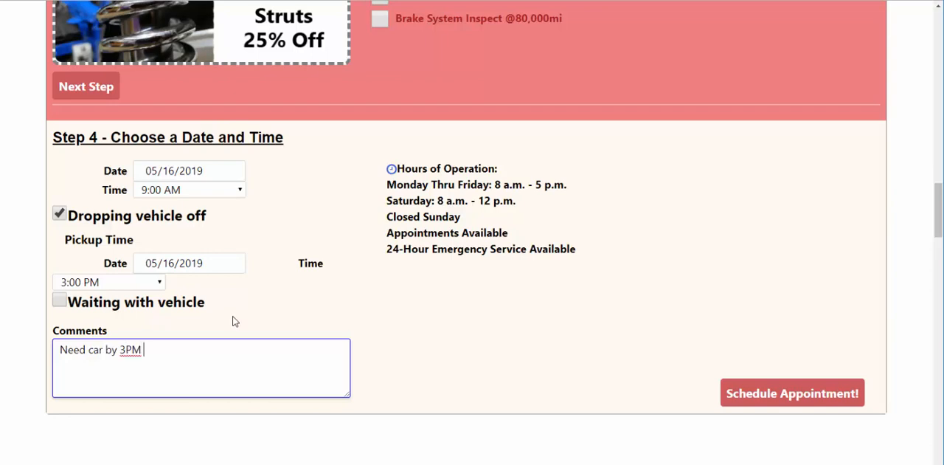
pyautogui.write('to pick up kids from school')
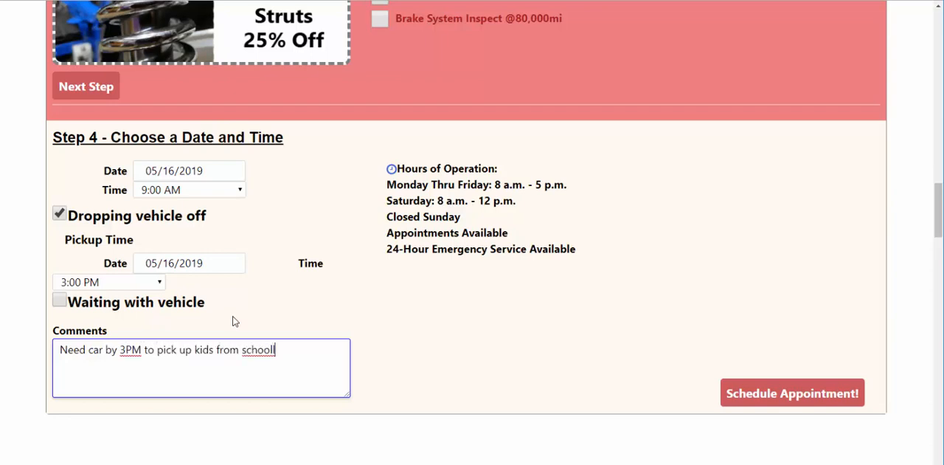
pyautogui.click(750, 395)
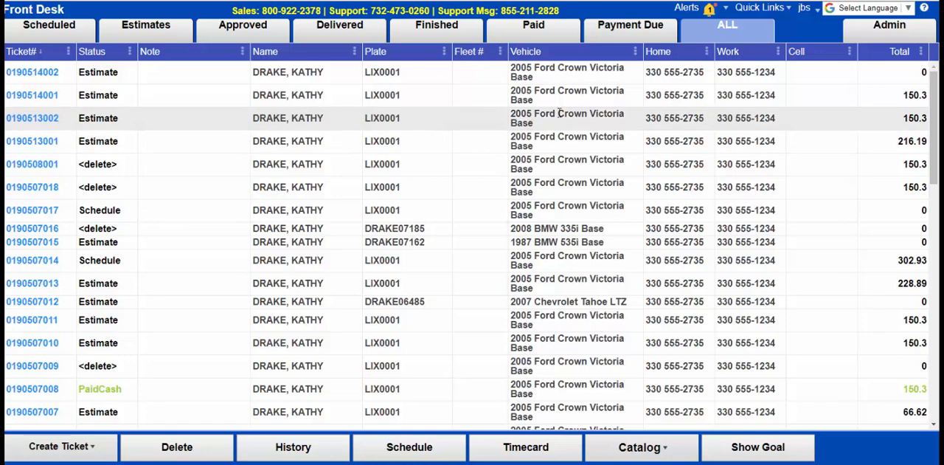
# In the Bay-masteR Front Desk, open the unread appointment alert and create a ticket from the 5/16/2019 9:00 AM request.
pyautogui.click(701, 13)
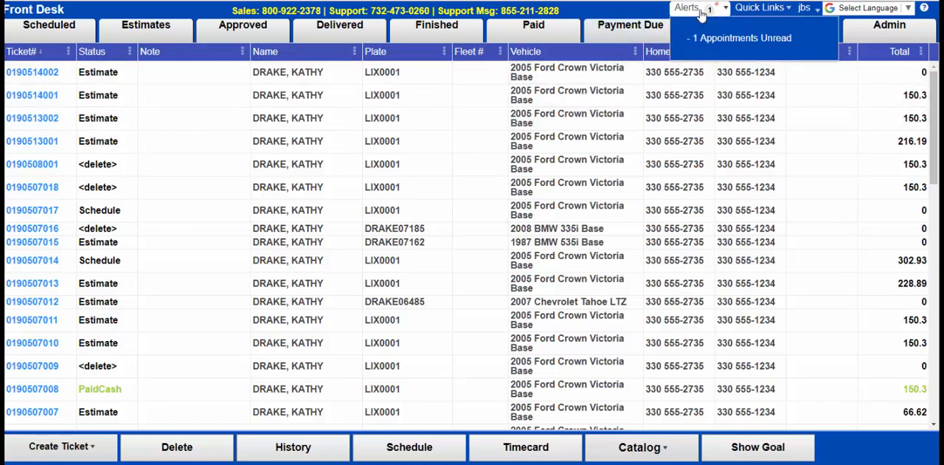
pyautogui.click(734, 39)
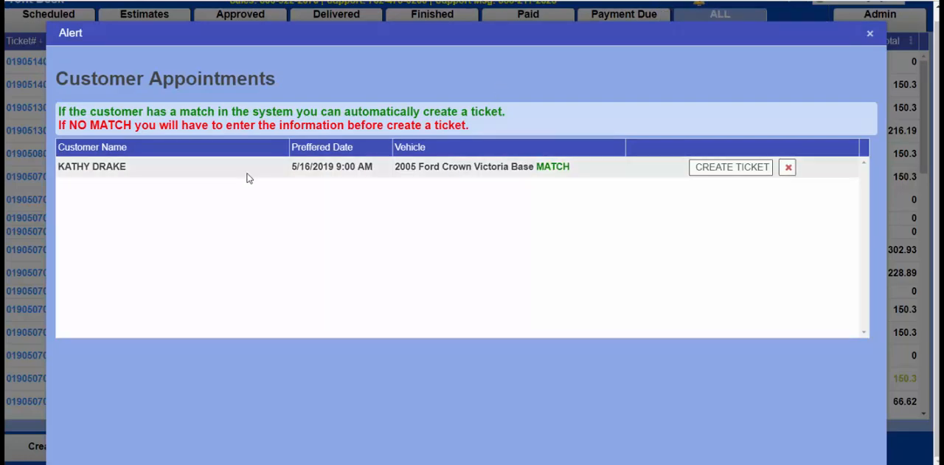
pyautogui.click(724, 168)
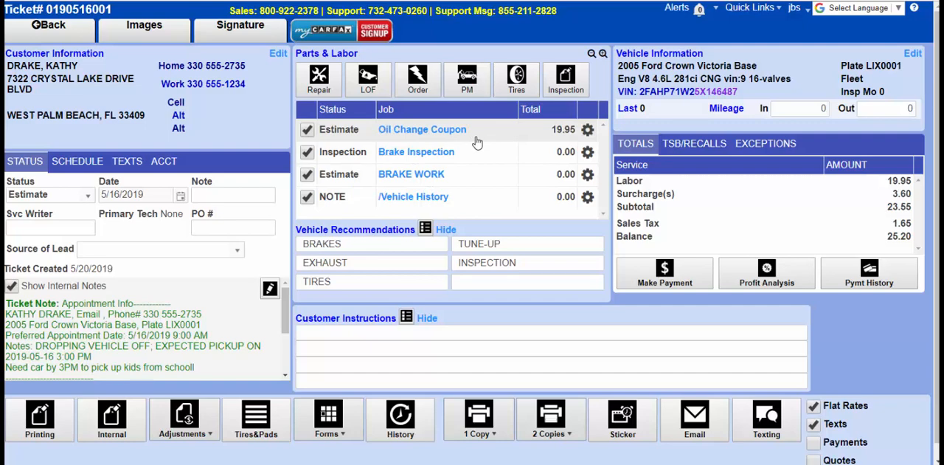
# Open the ticket's Brake Inspection job and mark all inspection items as passed.
pyautogui.scroll(-1, 457, 143)
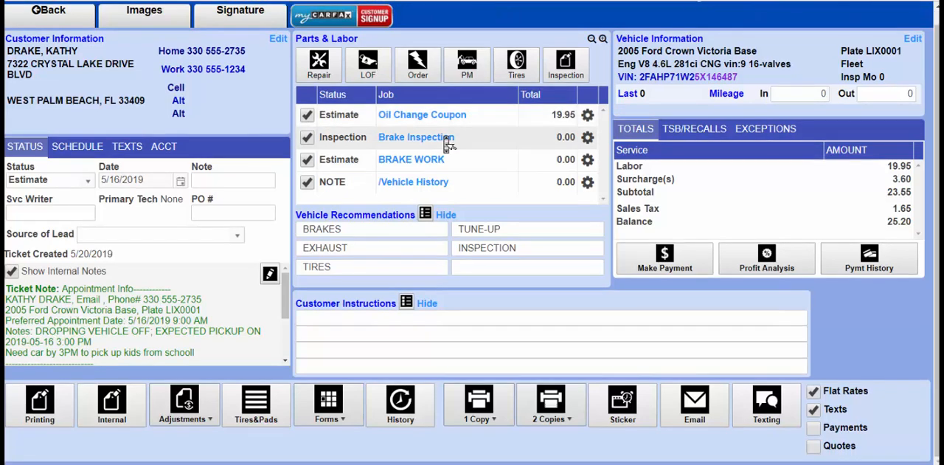
pyautogui.click(447, 139)
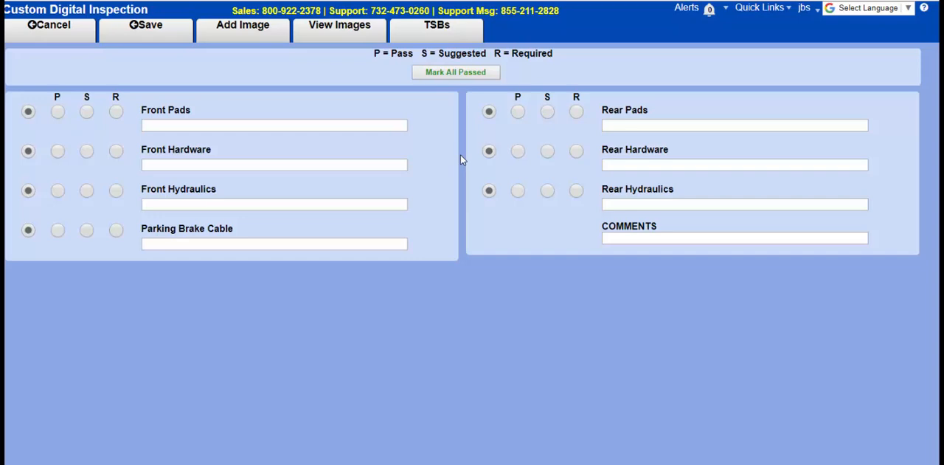
pyautogui.click(460, 77)
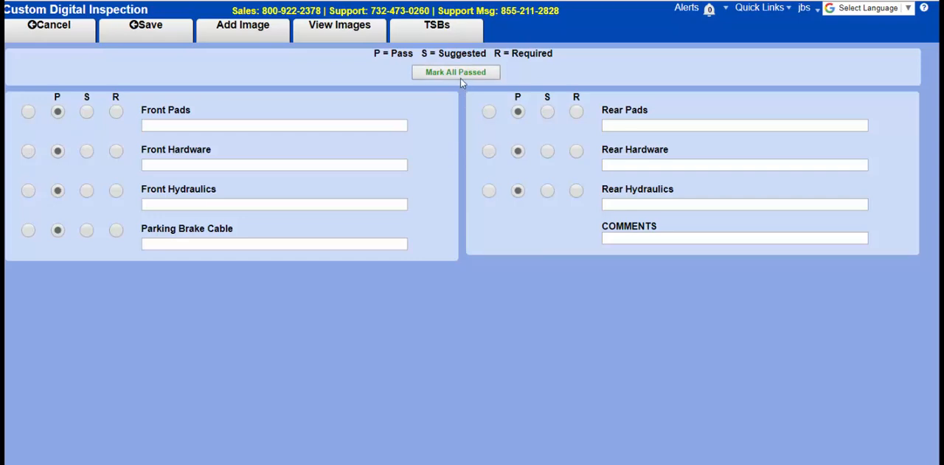
# Mark the Parking Brake Cable as required with the note "Cable is rusted through." and save the inspection.
pyautogui.click(116, 230)
pyautogui.click(183, 244)
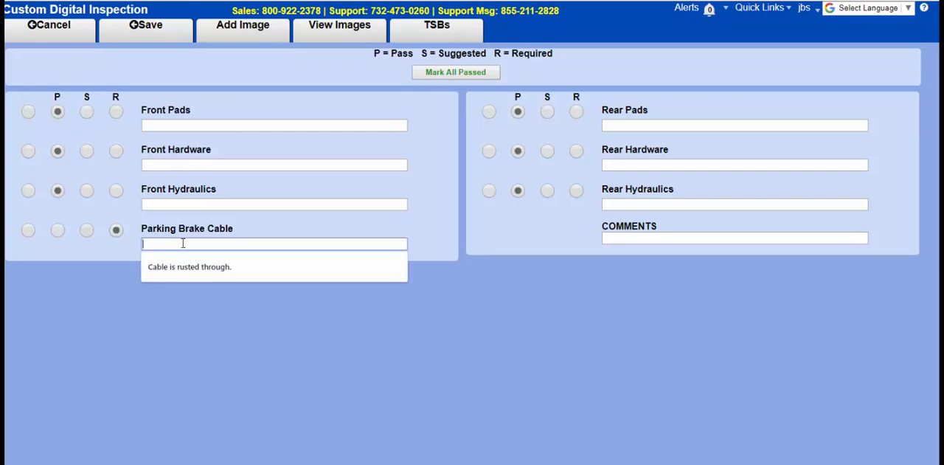
pyautogui.write('Cable is rusted through.')
pyautogui.click(238, 52)
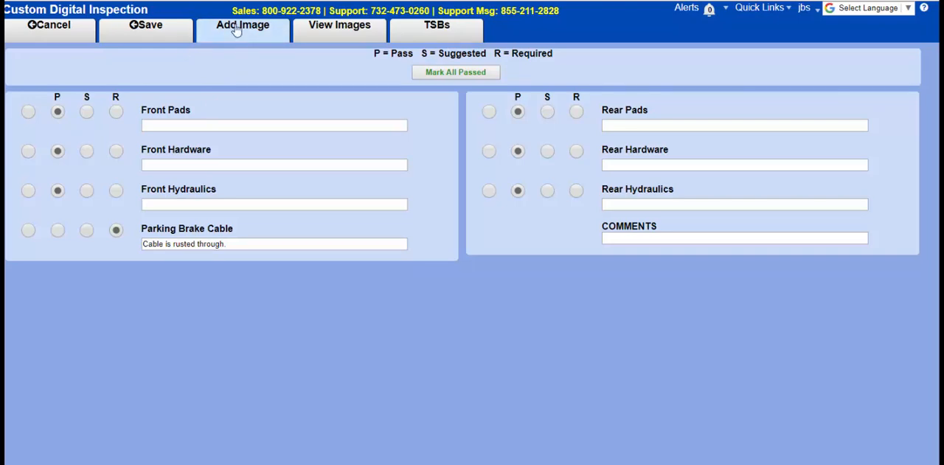
pyautogui.click(152, 39)
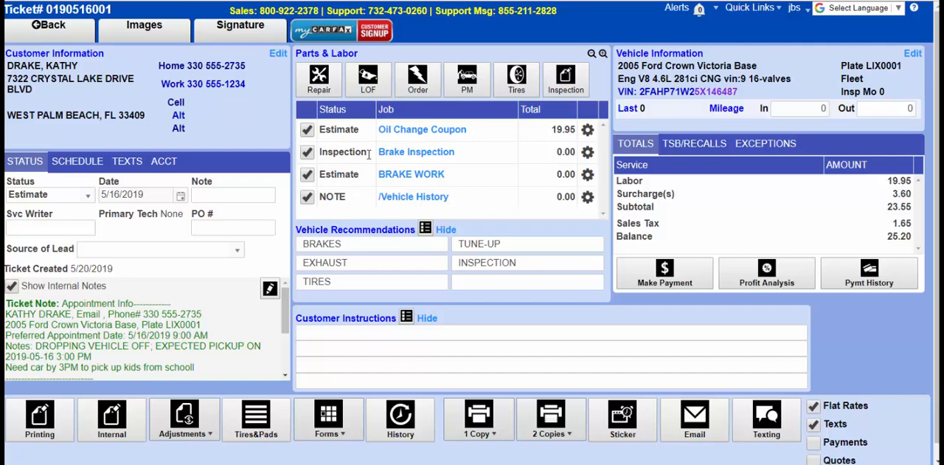
# Open the ticket's BRAKE WORK job and look up the Parking Brake Cable labor operations in the Motor catalog.
pyautogui.click(419, 175)
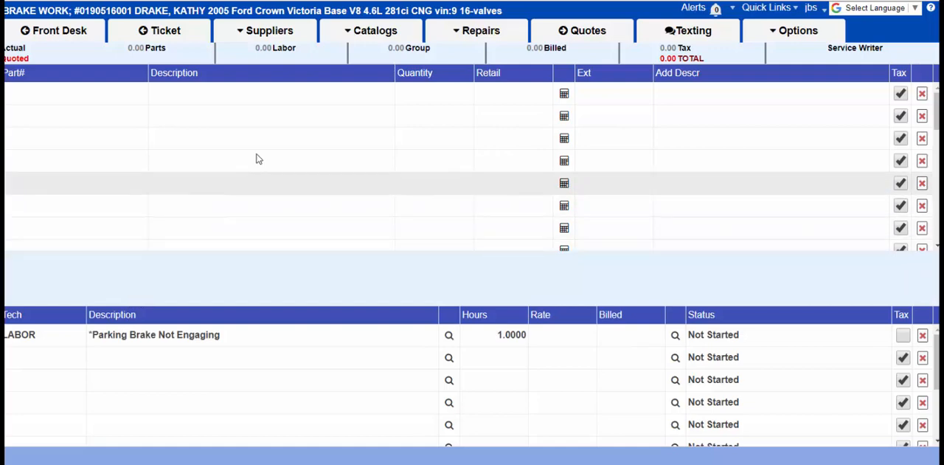
pyautogui.click(354, 32)
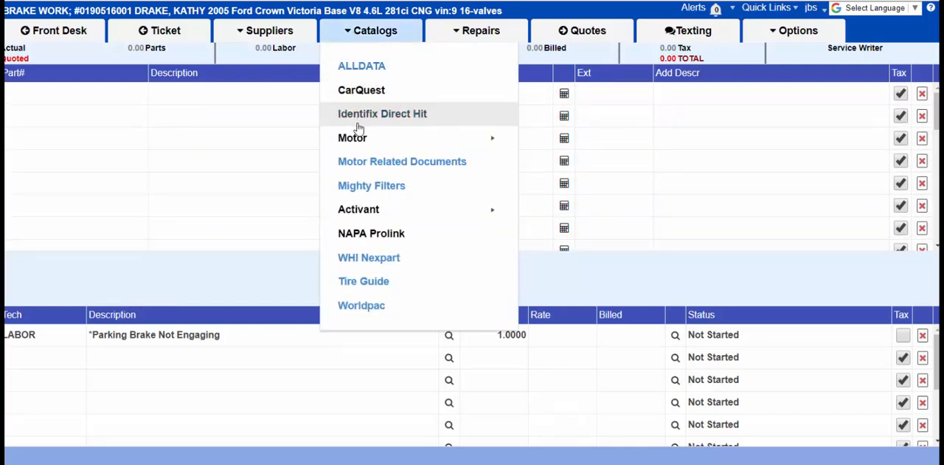
pyautogui.moveTo(359, 140)
pyautogui.click(295, 150)
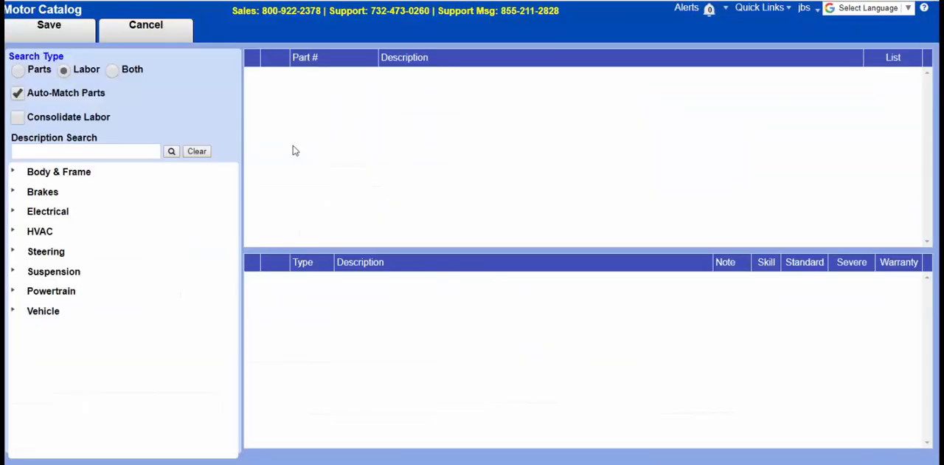
pyautogui.click(12, 192)
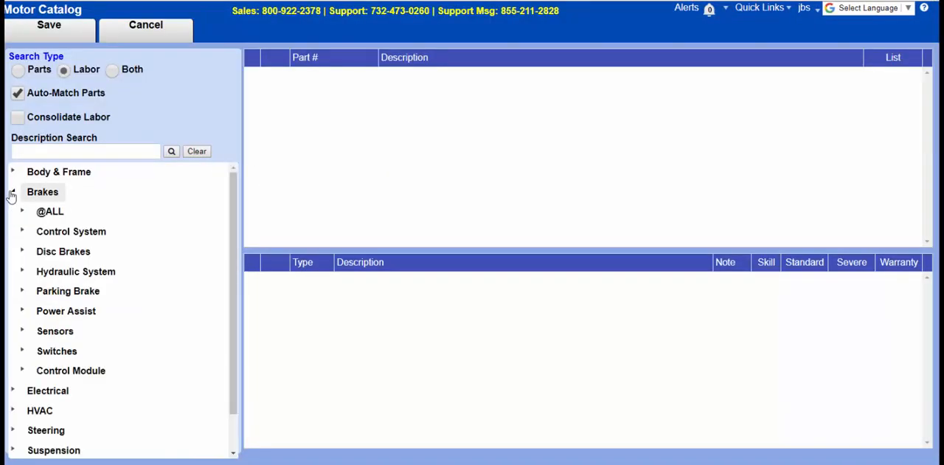
pyautogui.click(23, 292)
pyautogui.click(54, 352)
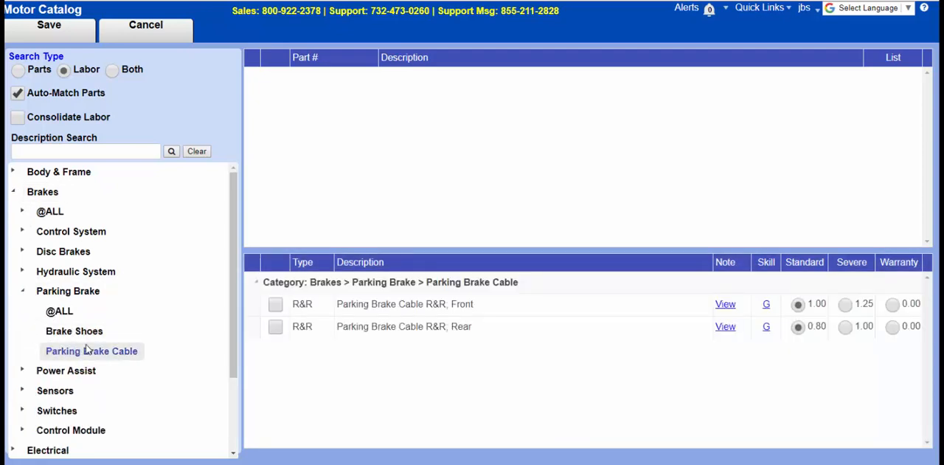
# Add the front Parking Brake Cable R&R labor and its matching part 3W1Z 2853-AA to the job.
pyautogui.click(275, 305)
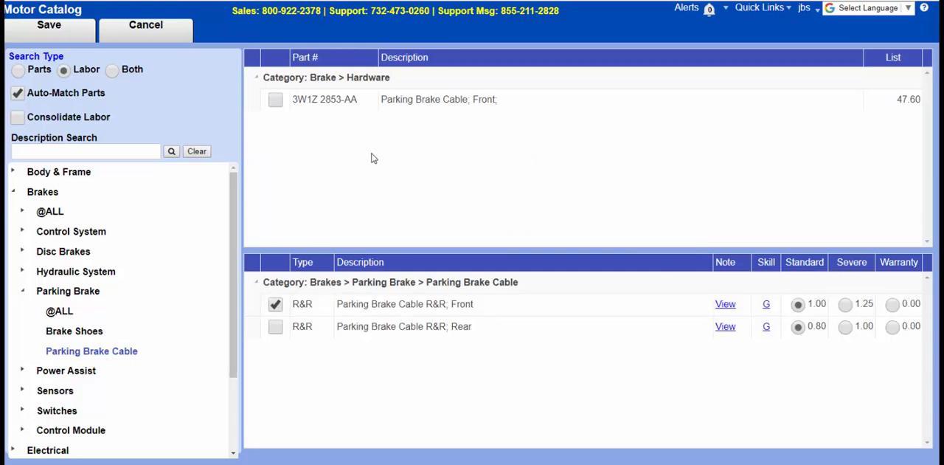
pyautogui.click(276, 100)
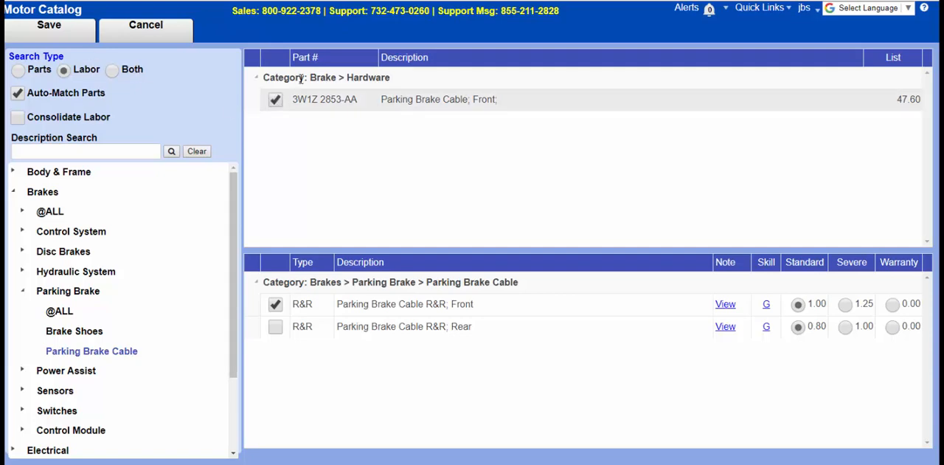
pyautogui.click(48, 26)
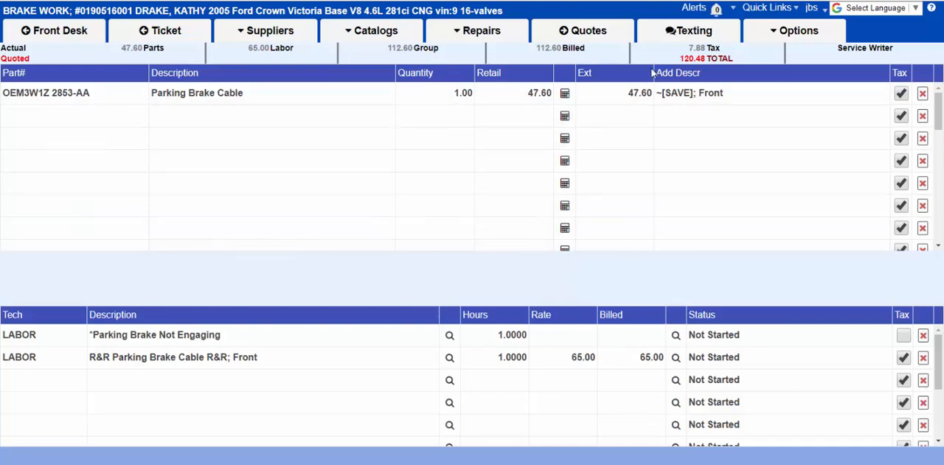
# Text the customer the Group Total Detailed message for the brake work, with the inspection results included.
pyautogui.click(653, 37)
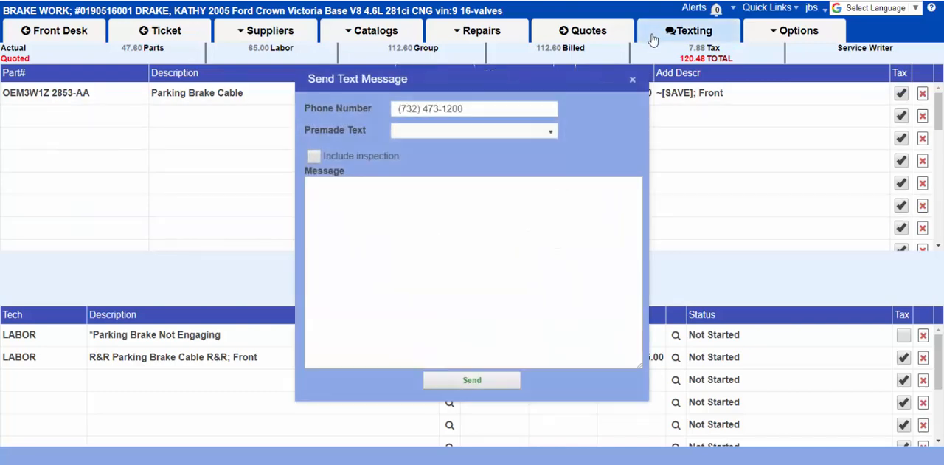
pyautogui.click(472, 134)
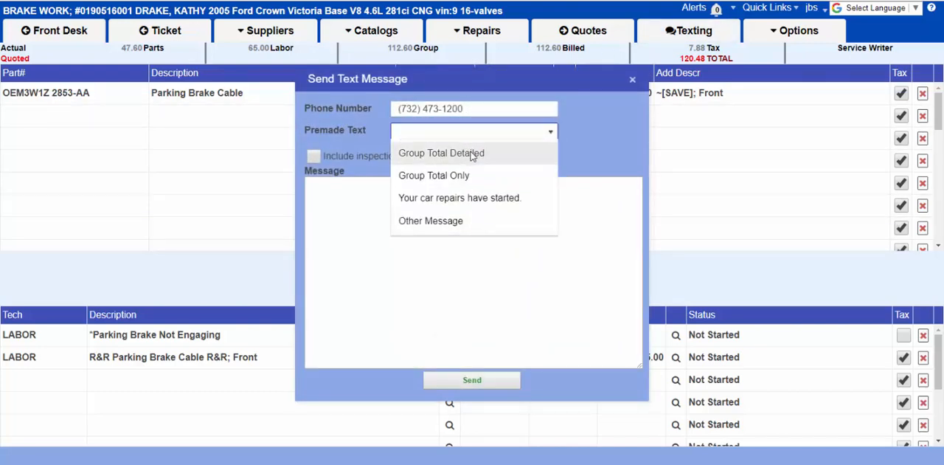
pyautogui.click(473, 153)
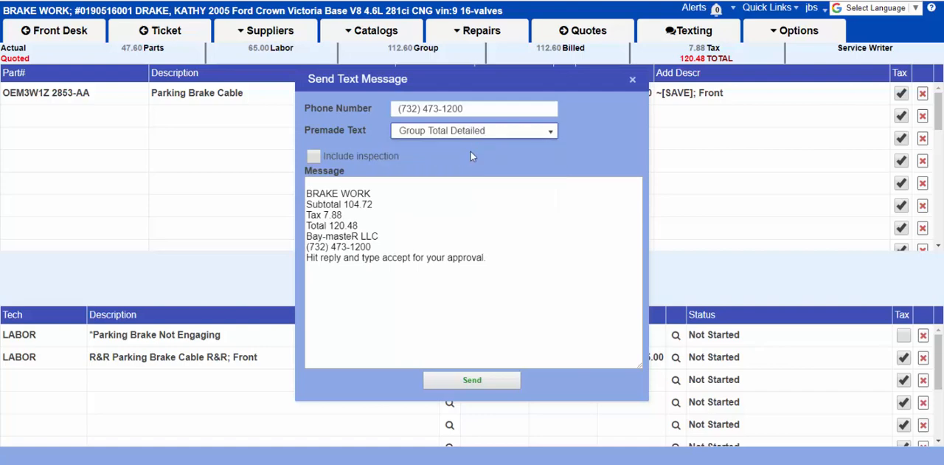
pyautogui.click(340, 156)
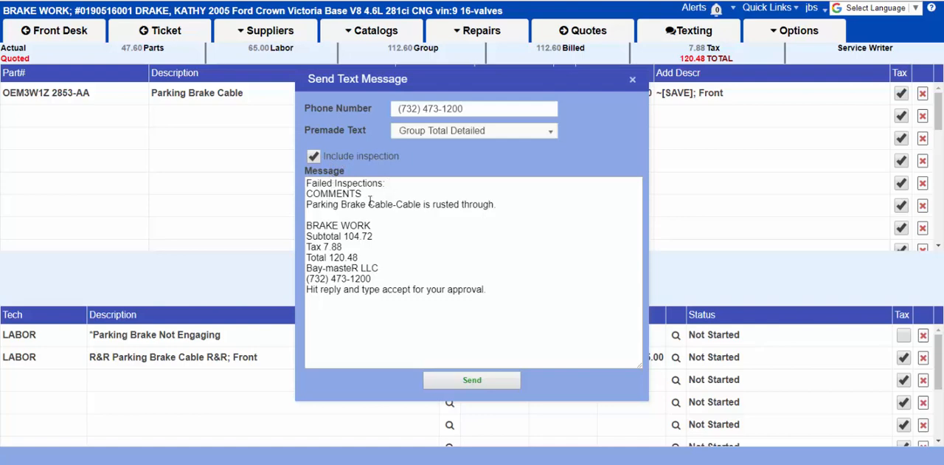
pyautogui.click(476, 382)
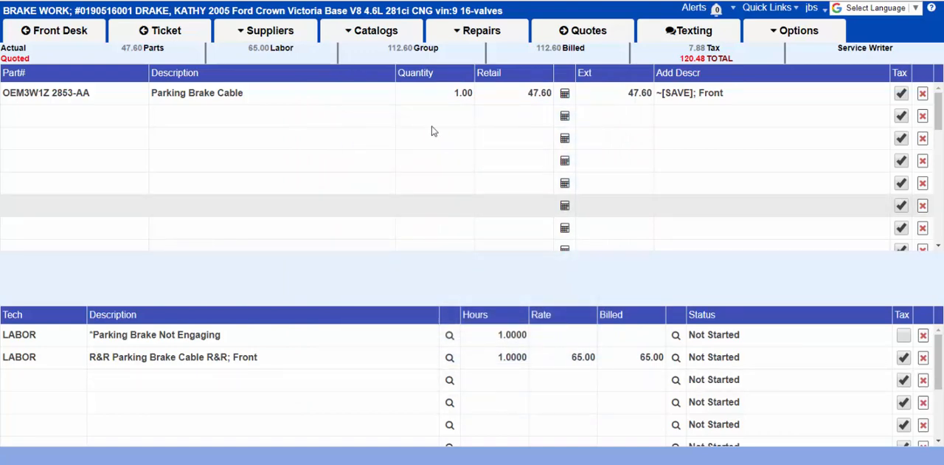
# In the Motor related documents, view the Component Replacement: Parking Brake Cable R&R procedure and save it to the job.
pyautogui.click(384, 37)
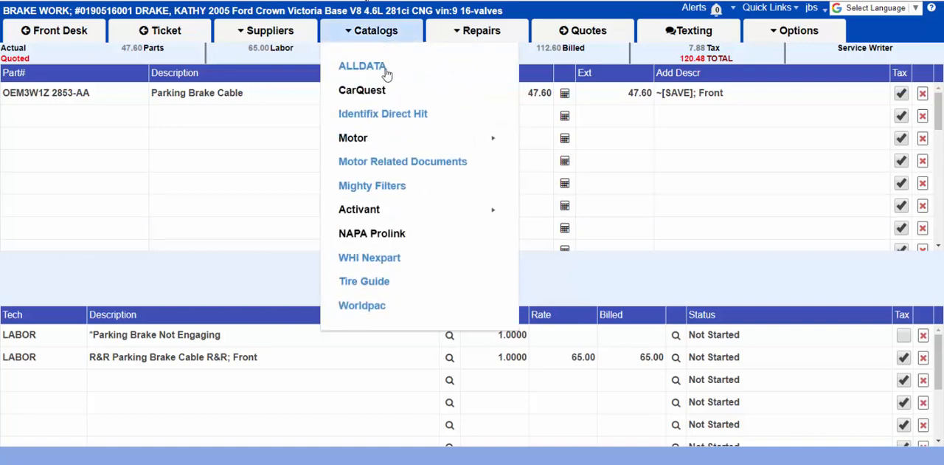
pyautogui.click(389, 161)
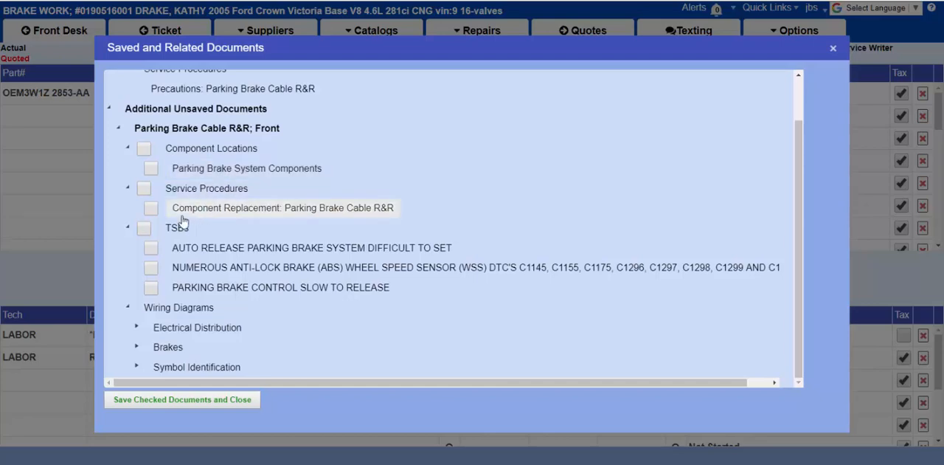
pyautogui.click(263, 214)
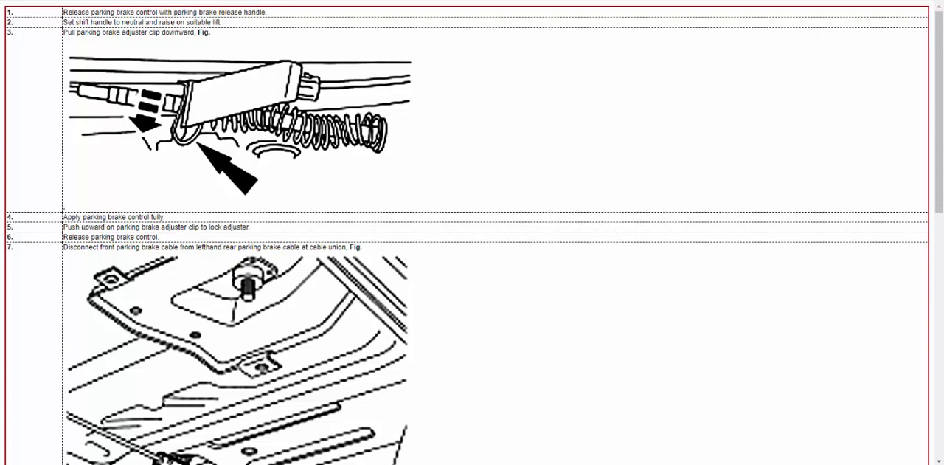
pyautogui.hotkey('ctrl', 'w')
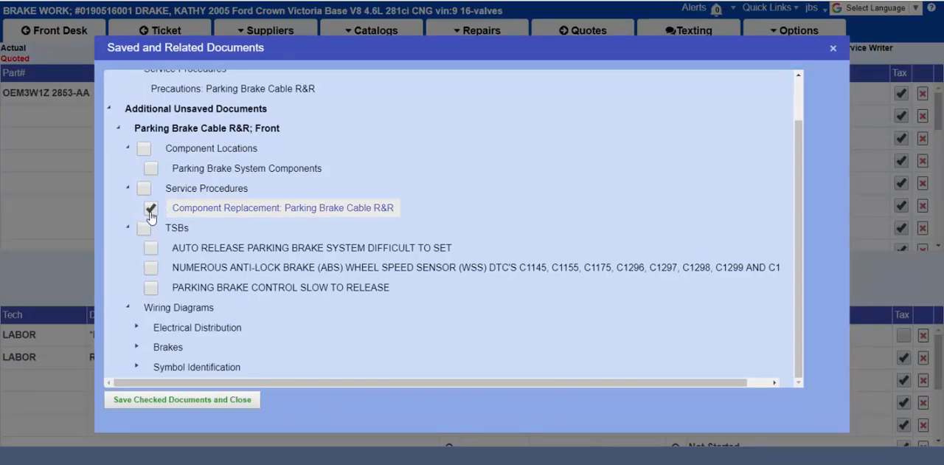
pyautogui.click(182, 399)
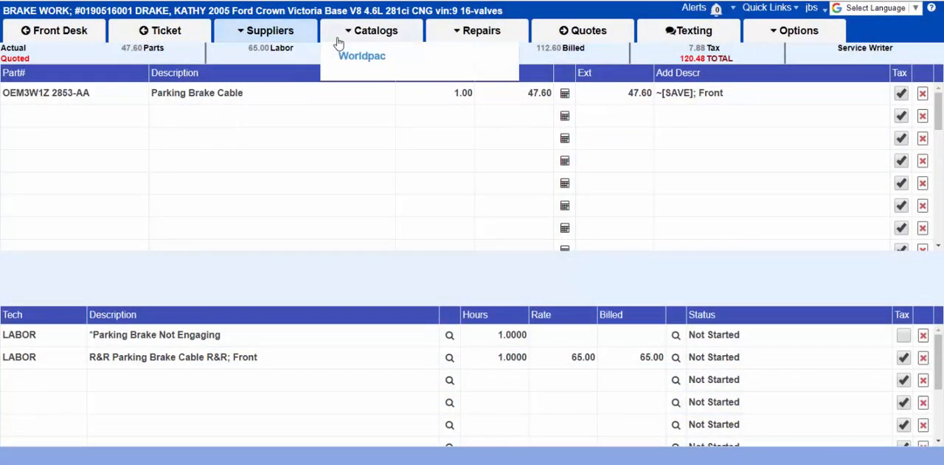
# Reopen the Motor related documents to check the list of saved documents, then close it.
pyautogui.moveTo(339, 37)
pyautogui.click(350, 166)
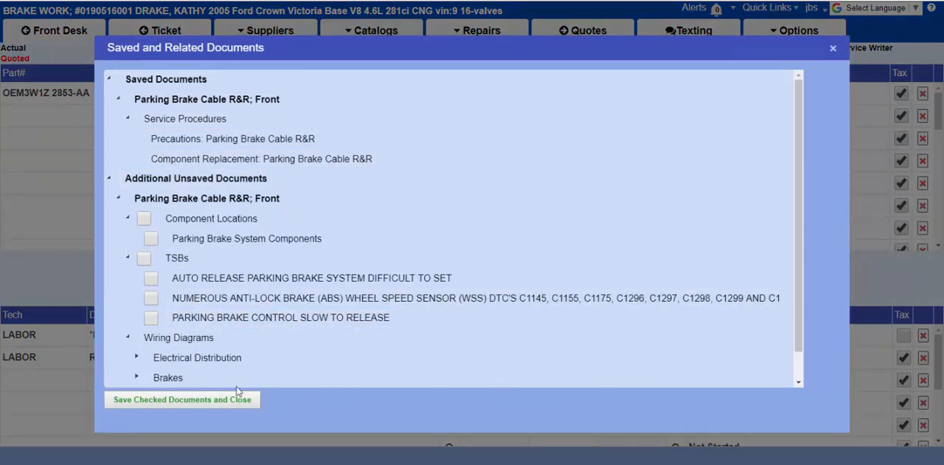
pyautogui.click(216, 397)
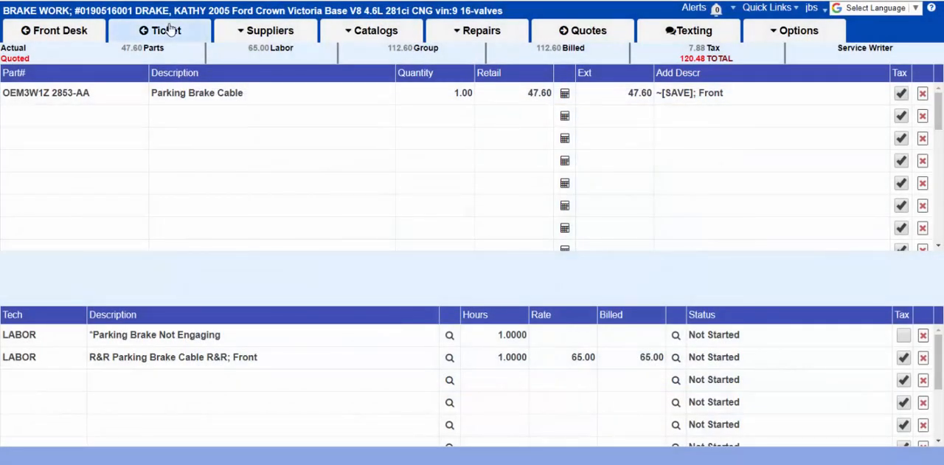
# For the ticket's Oil Change Coupon job, select the WIX 51372 oil filter and WIX 46134 air filter and save without ordering.
pyautogui.click(168, 31)
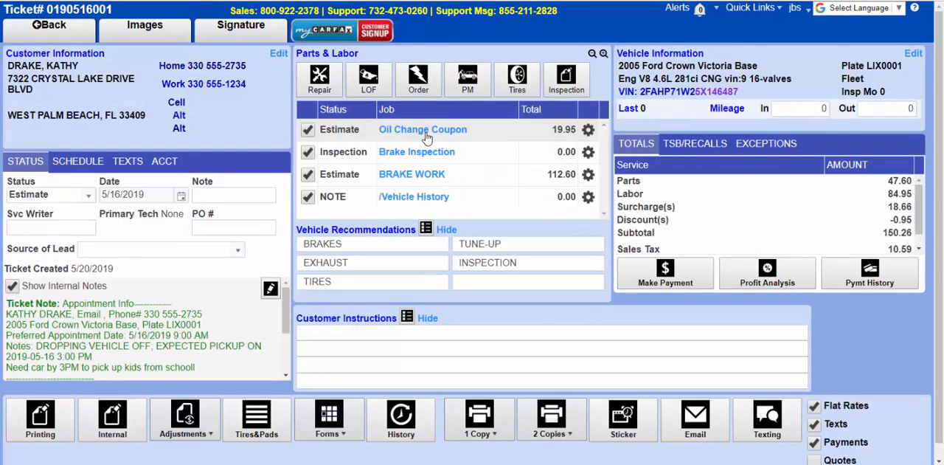
pyautogui.click(425, 134)
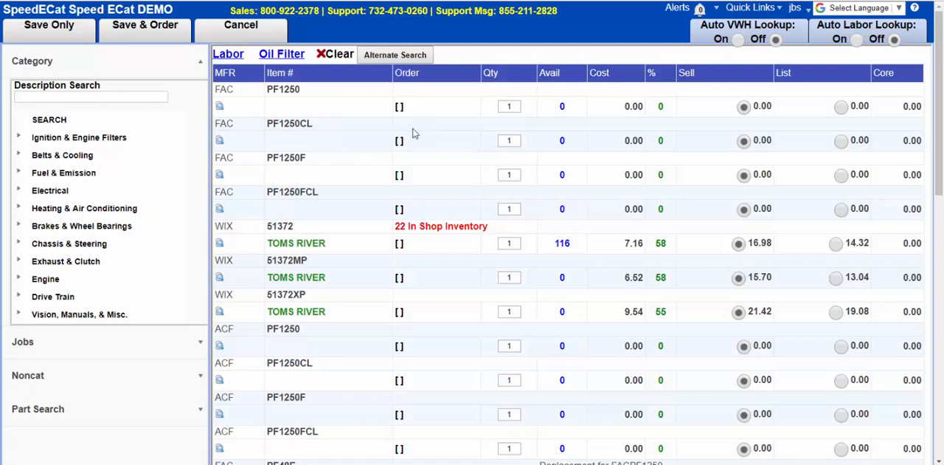
pyautogui.click(399, 251)
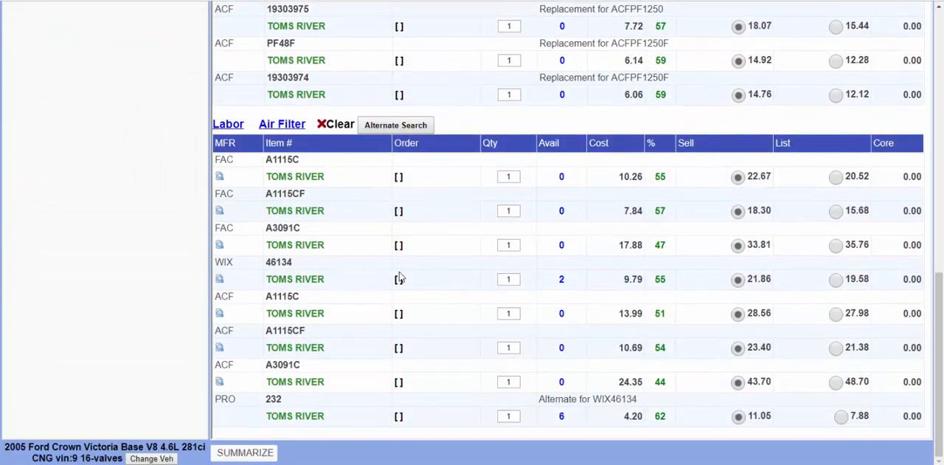
pyautogui.click(399, 281)
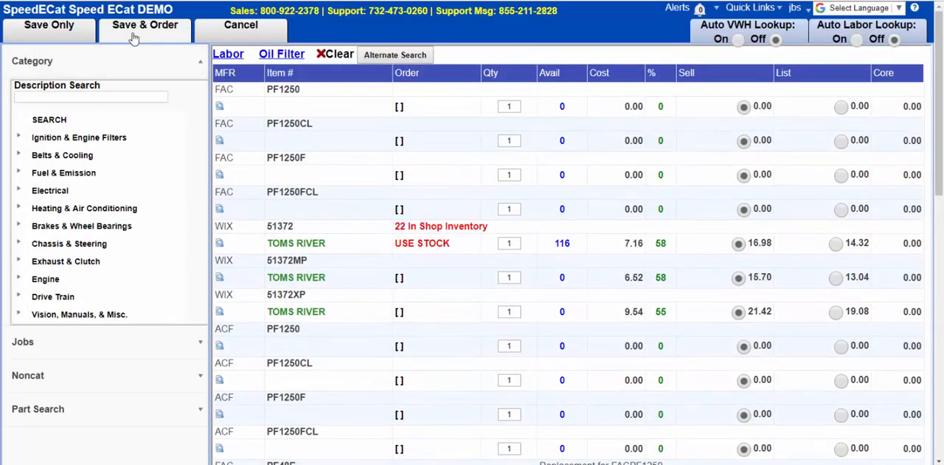
pyautogui.click(36, 31)
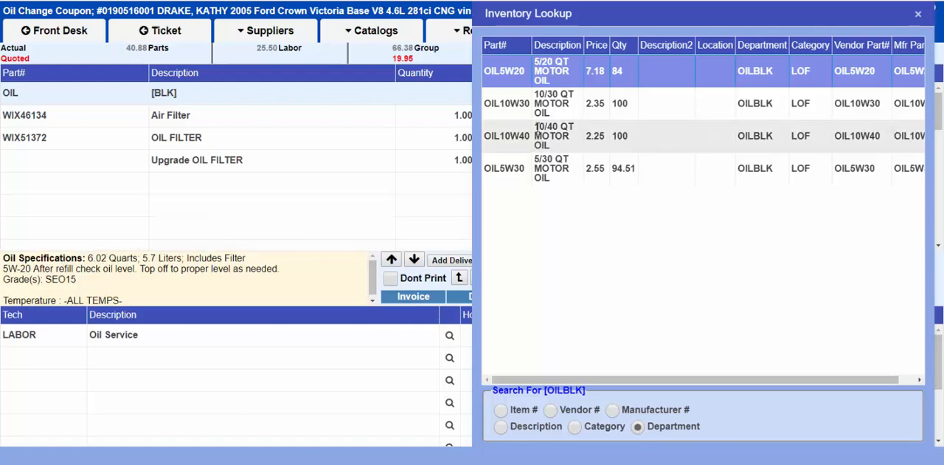
# Use OIL5W20 motor oil from inventory with a quantity of 6.02 and return to the ticket.
pyautogui.doubleClick(549, 80)
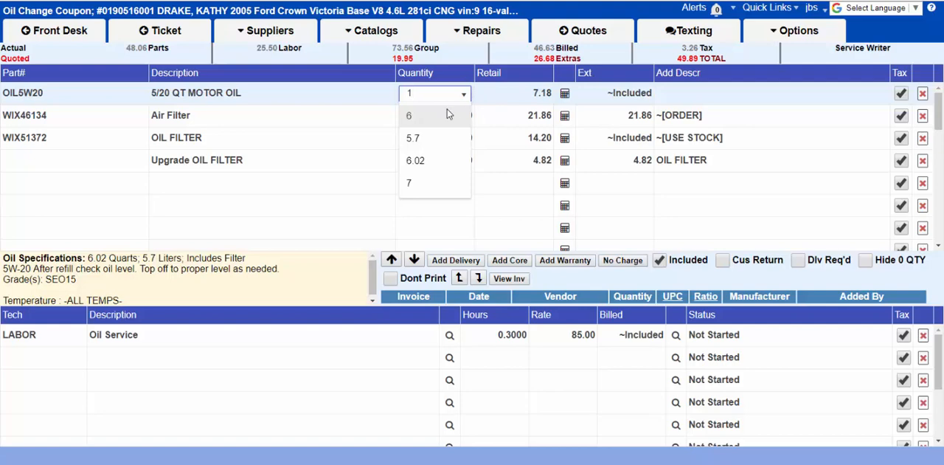
pyautogui.click(434, 163)
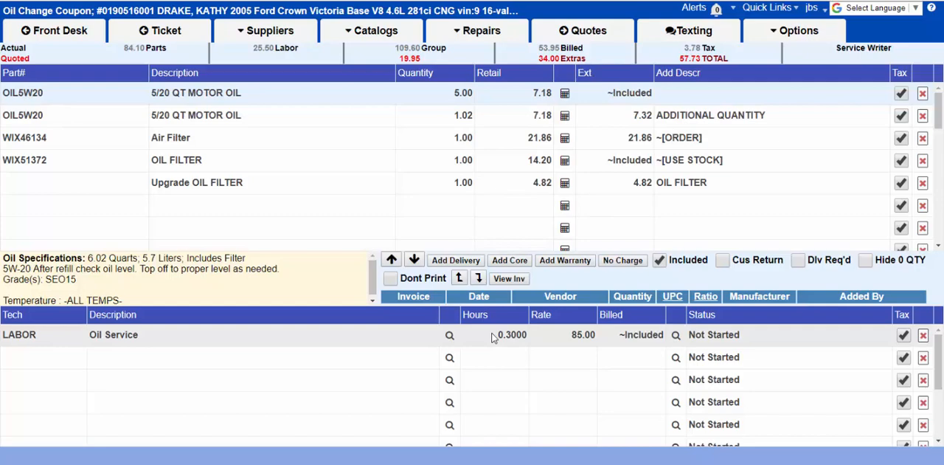
pyautogui.click(180, 38)
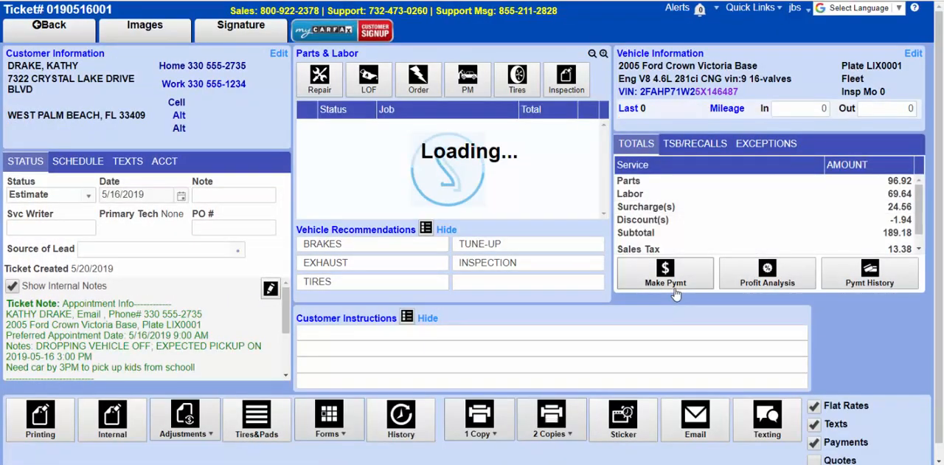
# Process a credit card payment by AMEX for the ticket's full balance and return to the ticket.
pyautogui.click(675, 286)
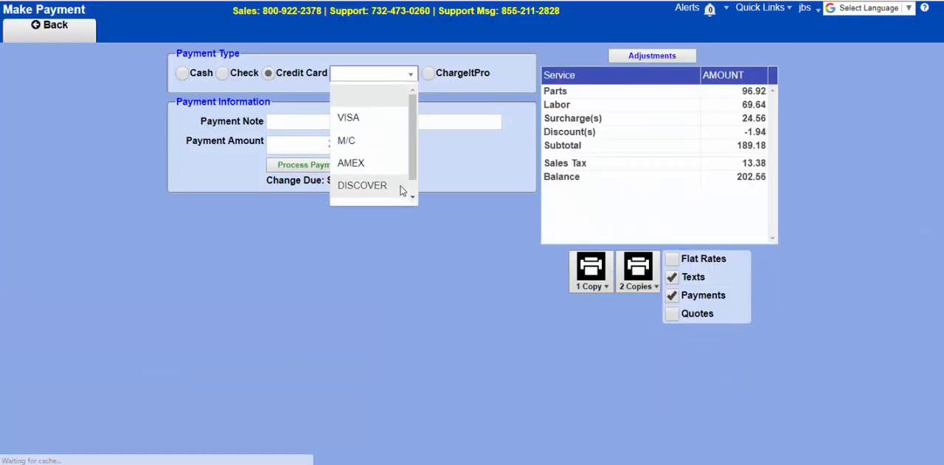
pyautogui.click(362, 163)
pyautogui.click(341, 165)
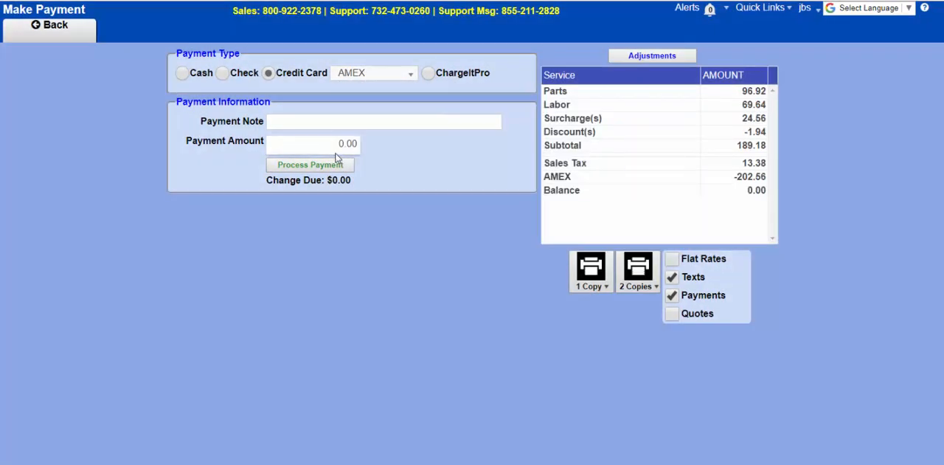
pyautogui.click(63, 35)
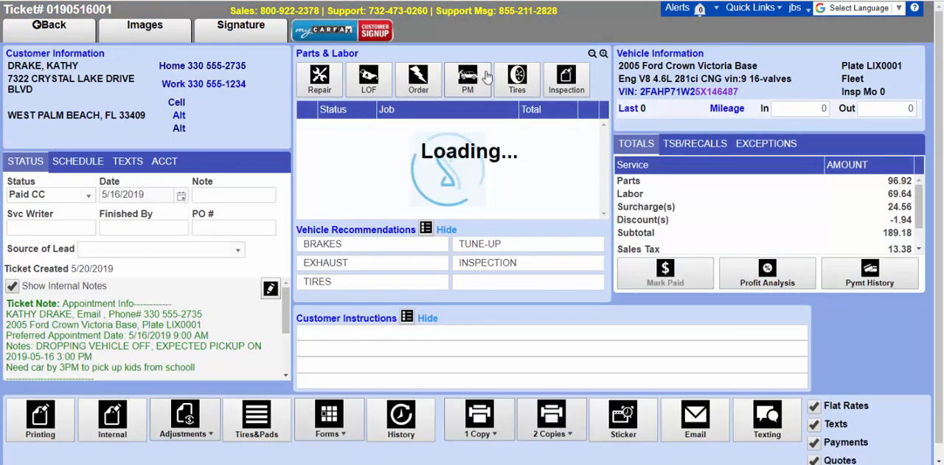
# Open the Website Marketing page.
pyautogui.click(737, 9)
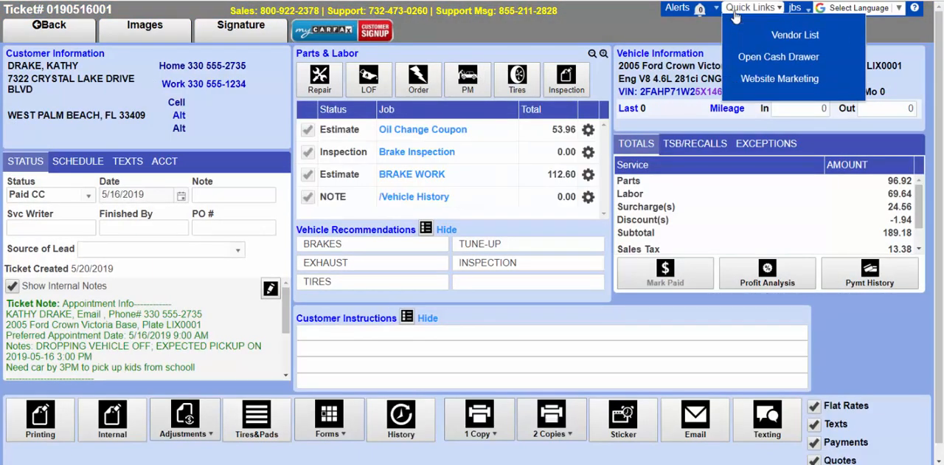
pyautogui.click(760, 78)
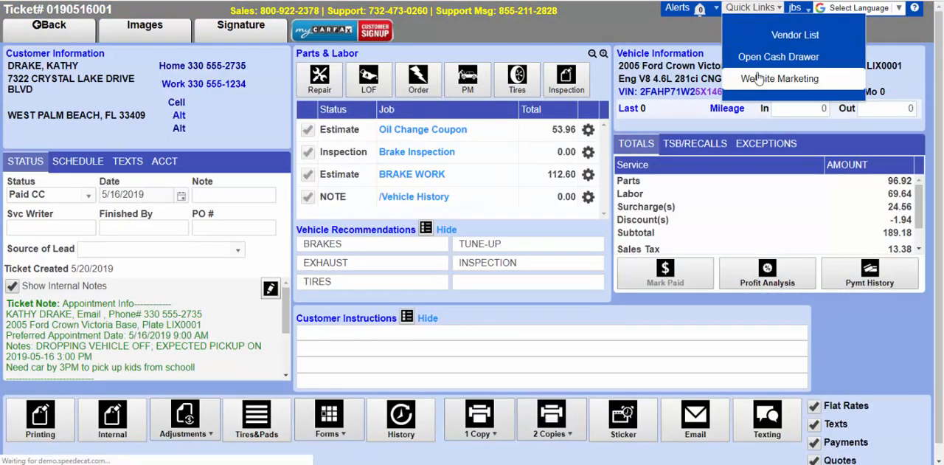